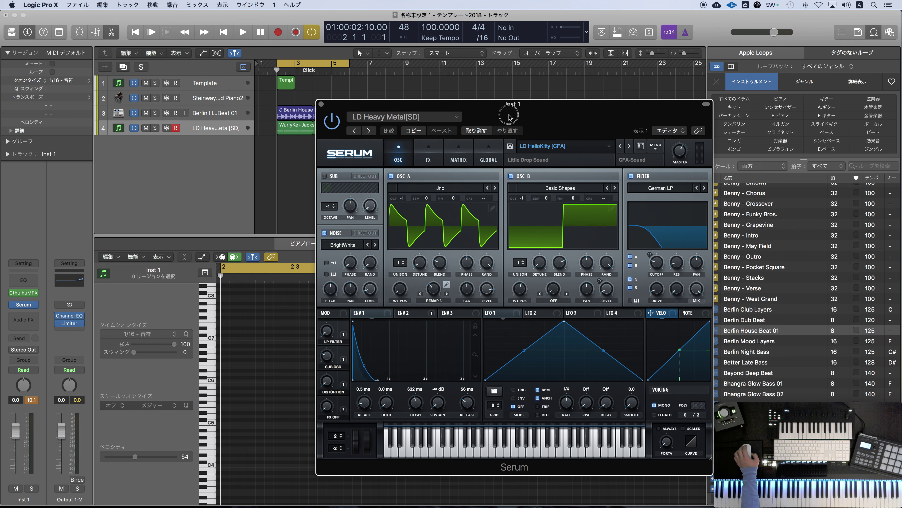
View the CthulhuMFX MIDI effect on the Inst 1 channel and close it again.
{"action": "mouse_move", "coordinate": [814, 484]}
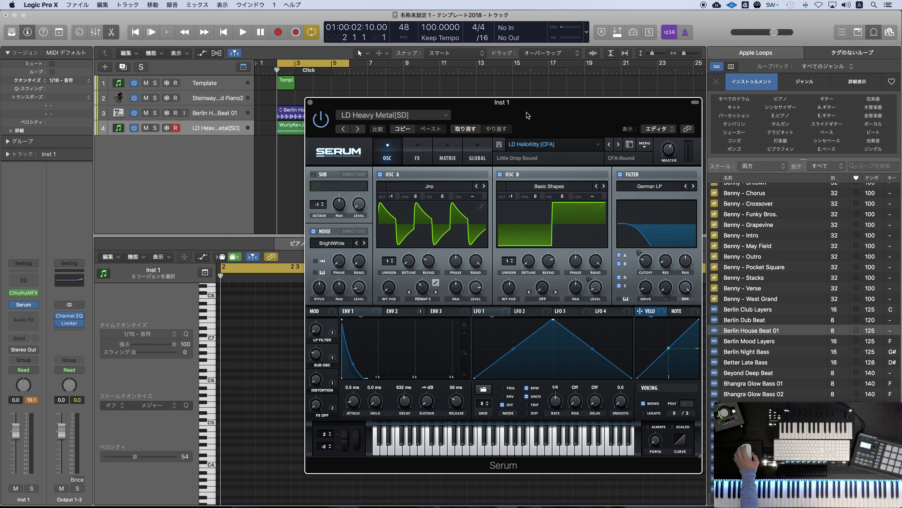
{"action": "mouse_move", "coordinate": [528, 115]}
{"action": "left_mouse_down"}
{"action": "mouse_move", "coordinate": [554, 105]}
{"action": "mouse_move", "coordinate": [520, 106]}
{"action": "left_mouse_up"}
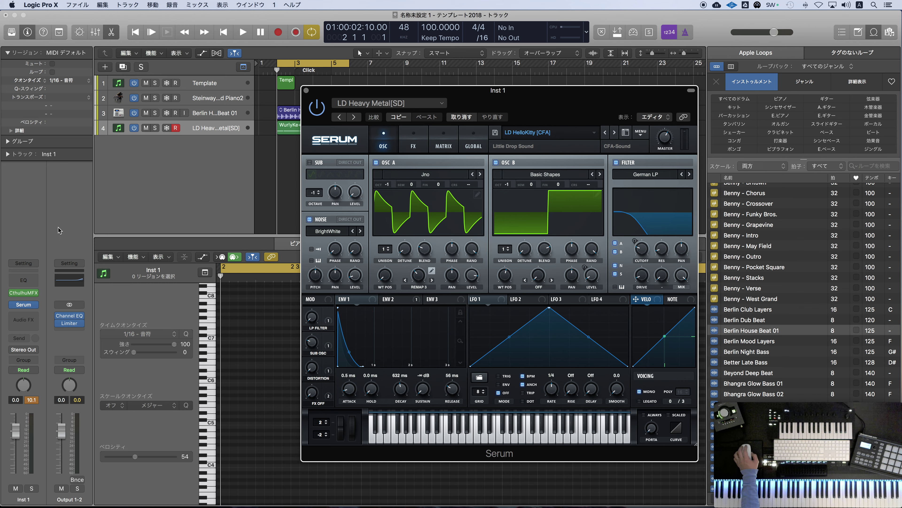
{"action": "left_click", "coordinate": [23, 292]}
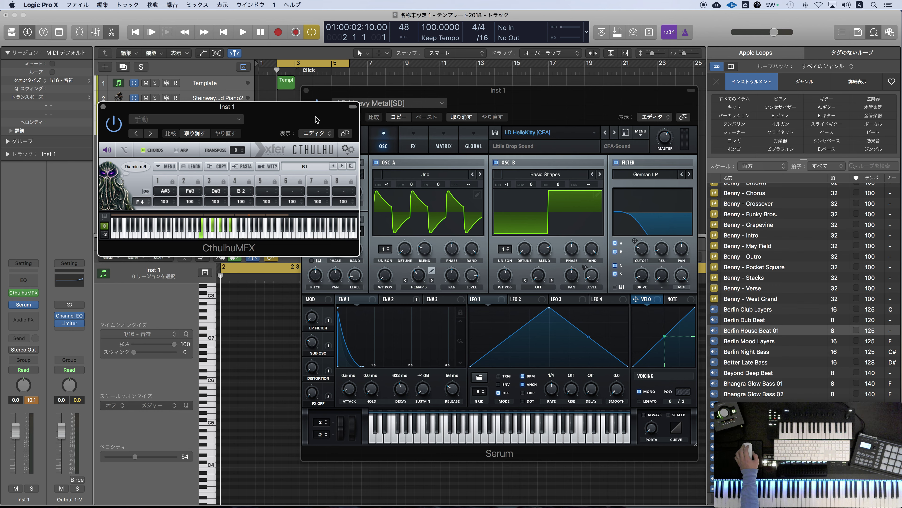
{"action": "left_click", "coordinate": [103, 107]}
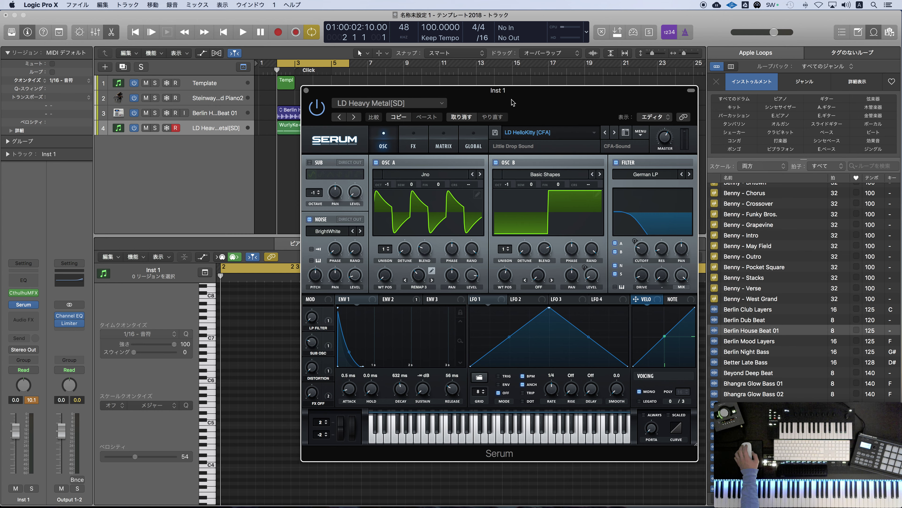
Look through the filter type categories available in Serum's filter section, including Flanges, keeping the current filter.
{"action": "left_click_drag", "start_coordinate": [513, 102], "coordinate": [517, 110]}
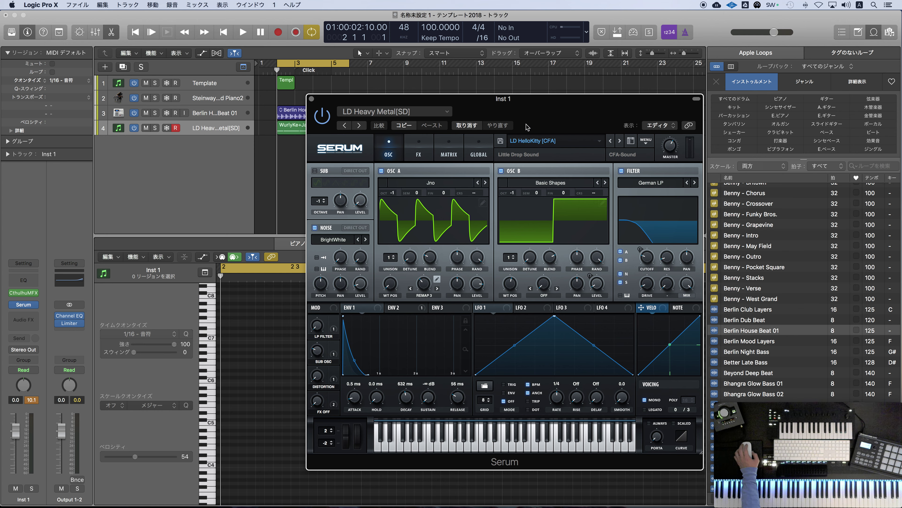
{"action": "left_click", "coordinate": [674, 183]}
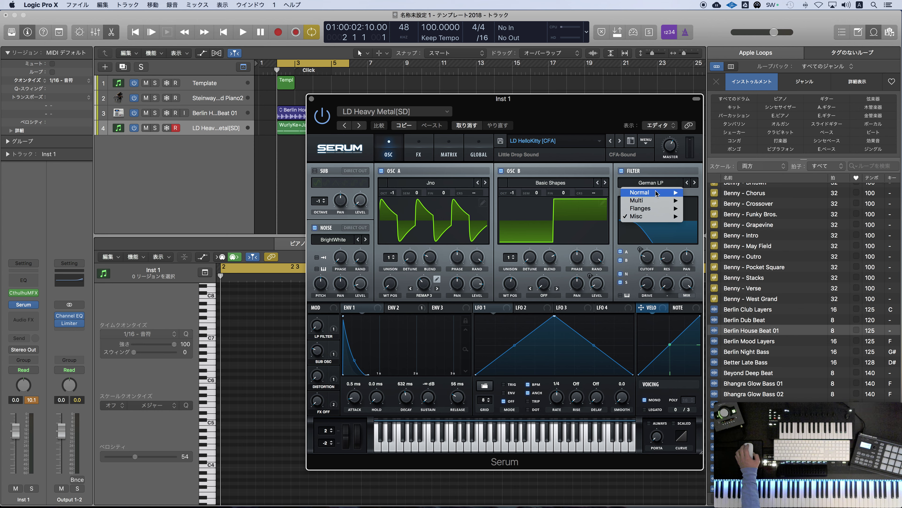
{"action": "mouse_move", "coordinate": [654, 205]}
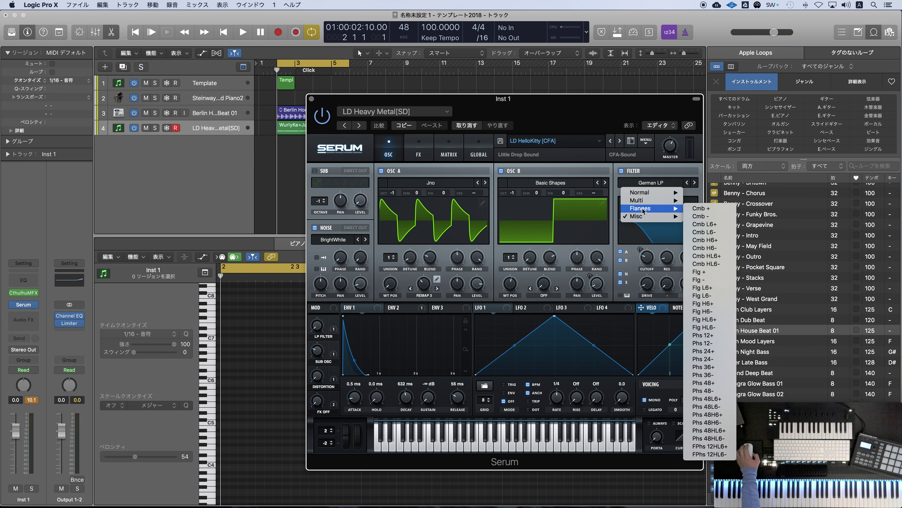
{"action": "left_click", "coordinate": [613, 175]}
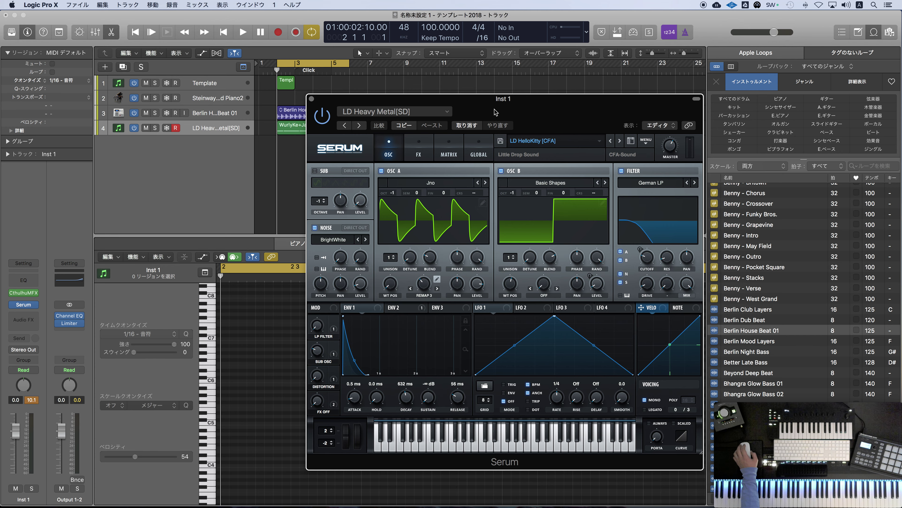
Browse the Inst 1 channel's available AU instruments as far as Spectrasonics Omnisphere, leaving Serum loaded.
{"action": "left_click_drag", "start_coordinate": [483, 106], "coordinate": [448, 105]}
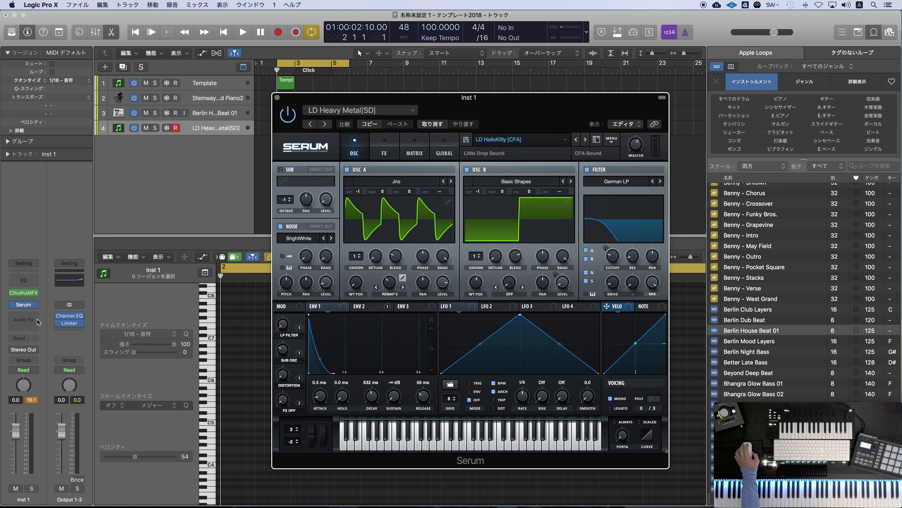
{"action": "left_click", "coordinate": [27, 297]}
{"action": "left_click", "coordinate": [23, 311]}
{"action": "mouse_move", "coordinate": [28, 311]}
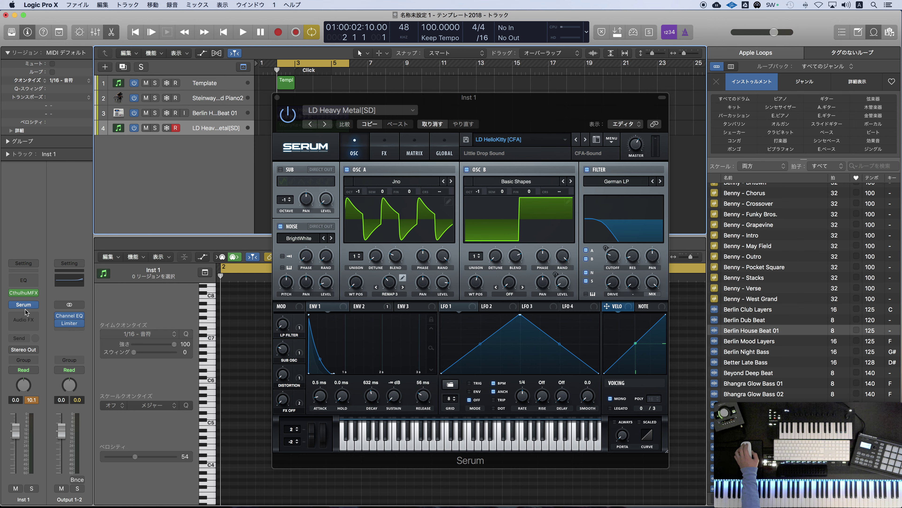
{"action": "left_click", "coordinate": [35, 309]}
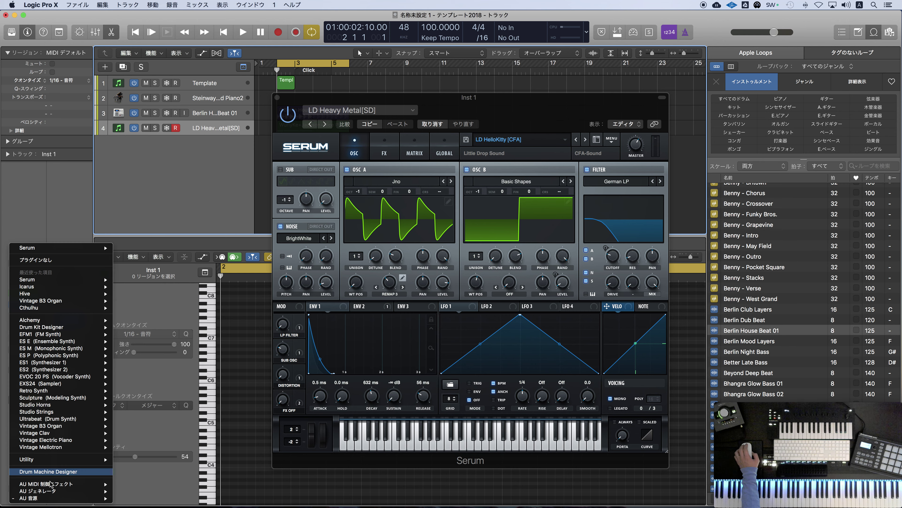
{"action": "mouse_move", "coordinate": [29, 497]}
{"action": "mouse_move", "coordinate": [132, 470]}
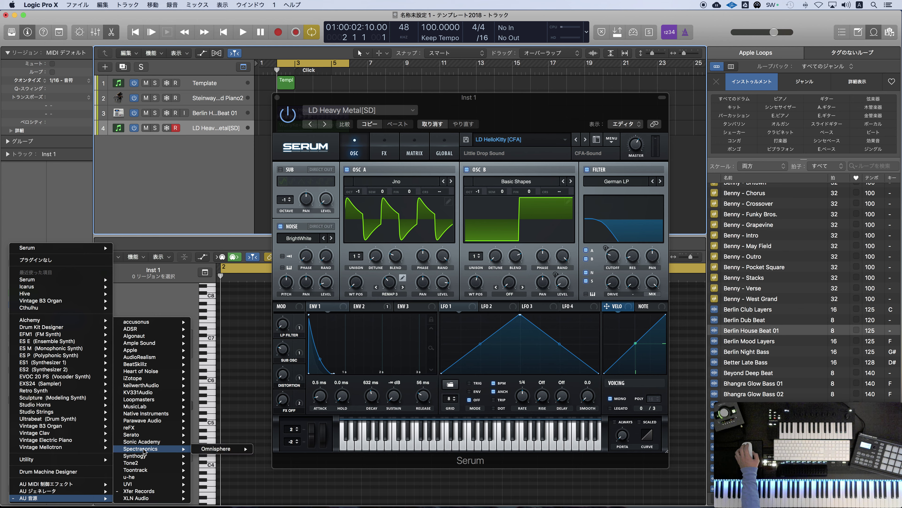
{"action": "mouse_move", "coordinate": [211, 452]}
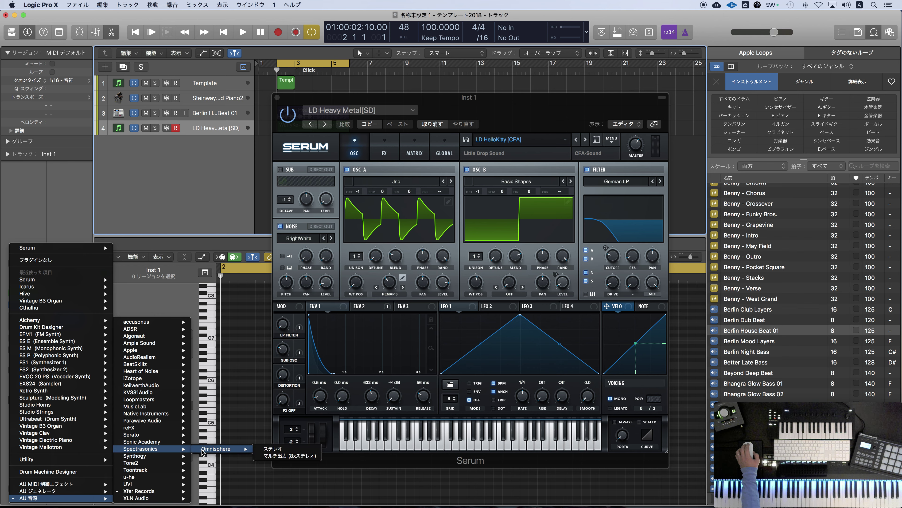
{"action": "left_click", "coordinate": [147, 194]}
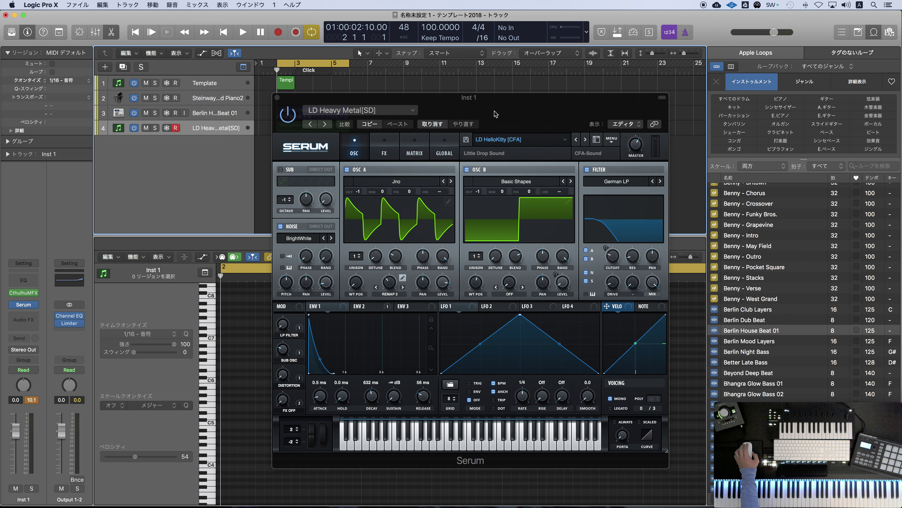
Review the commands offered in Serum's main menu and close it without choosing any.
{"action": "left_click_drag", "start_coordinate": [496, 114], "coordinate": [516, 107]}
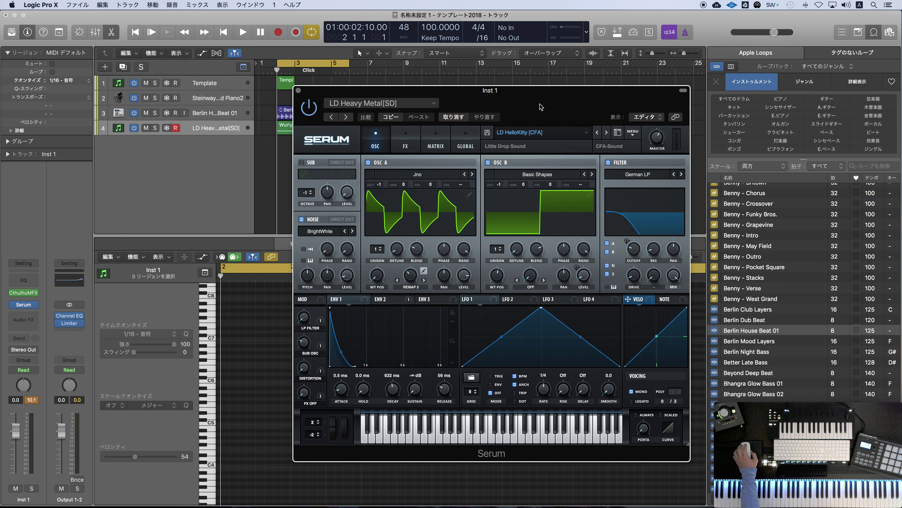
{"action": "left_click_drag", "start_coordinate": [543, 106], "coordinate": [550, 113]}
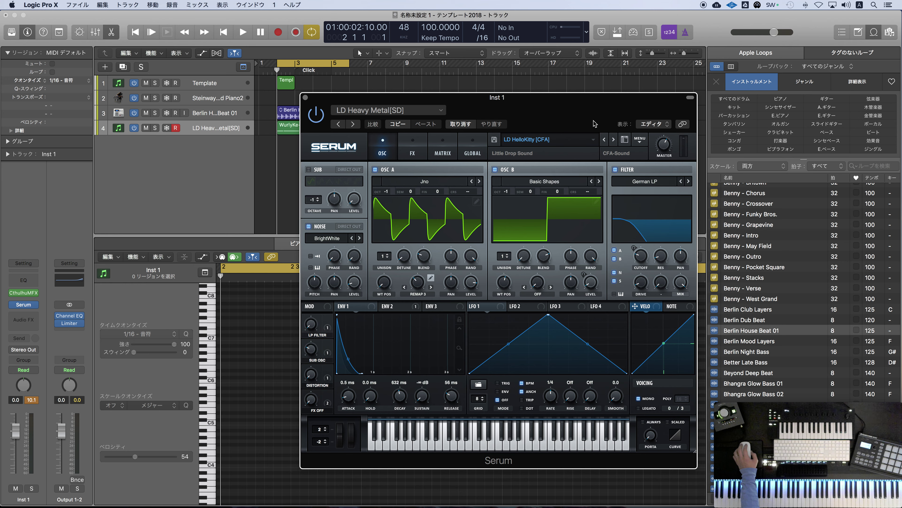
{"action": "left_click", "coordinate": [639, 143]}
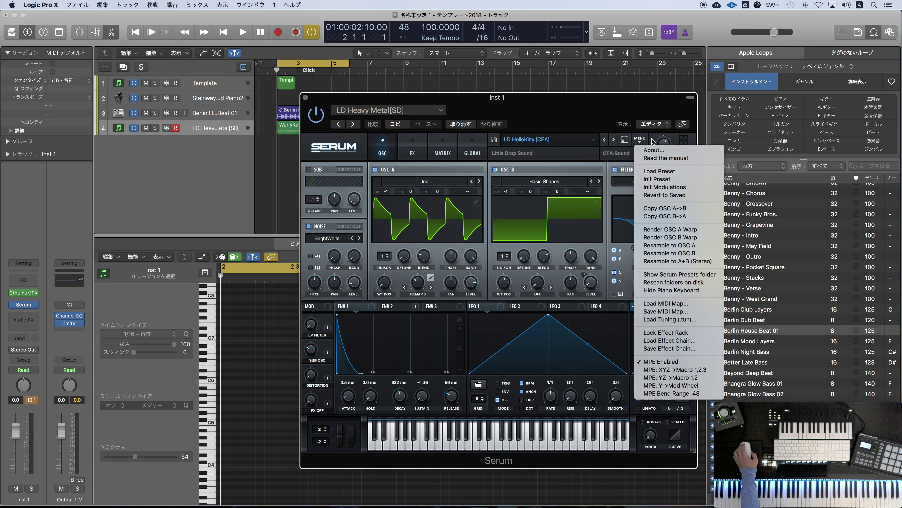
{"action": "left_click", "coordinate": [604, 111]}
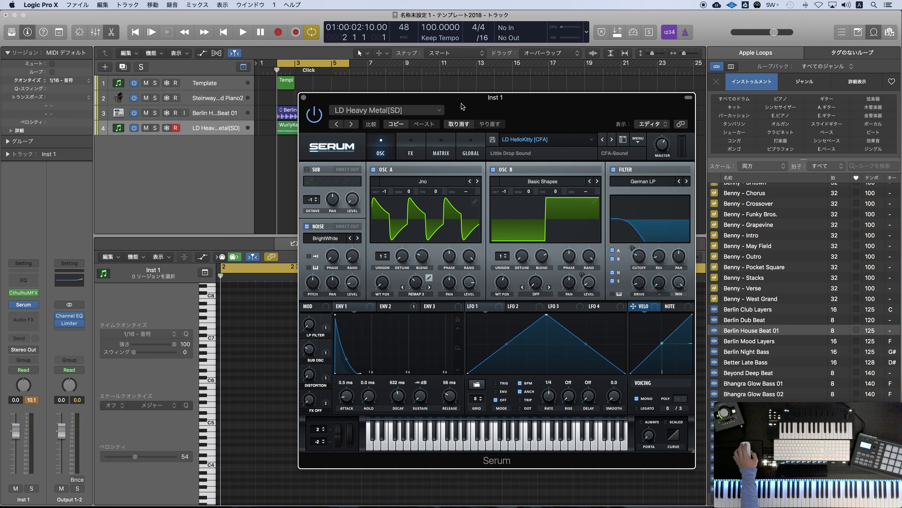
Play the looped section to hear the Serum lead over the Berlin House Beat, with the plug-in window clear of the regions.
{"action": "left_click_drag", "start_coordinate": [491, 107], "coordinate": [612, 62]}
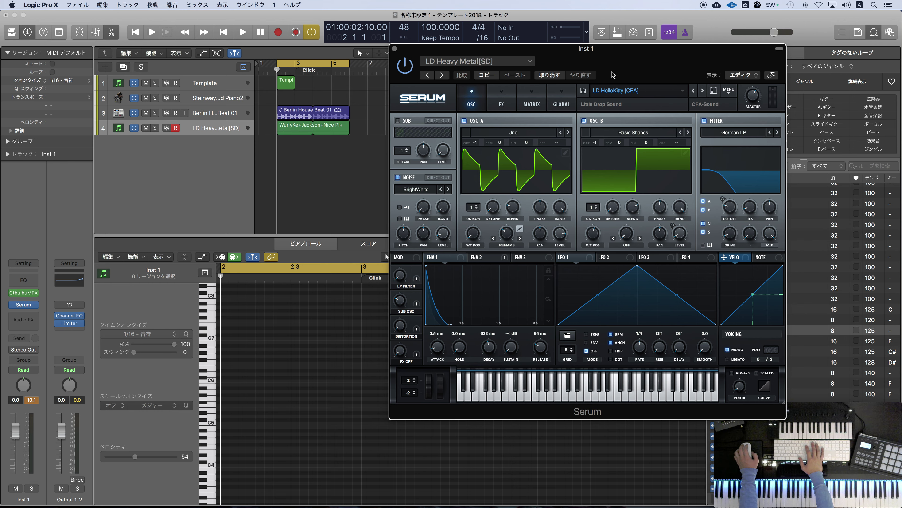
{"action": "key", "text": "space"}
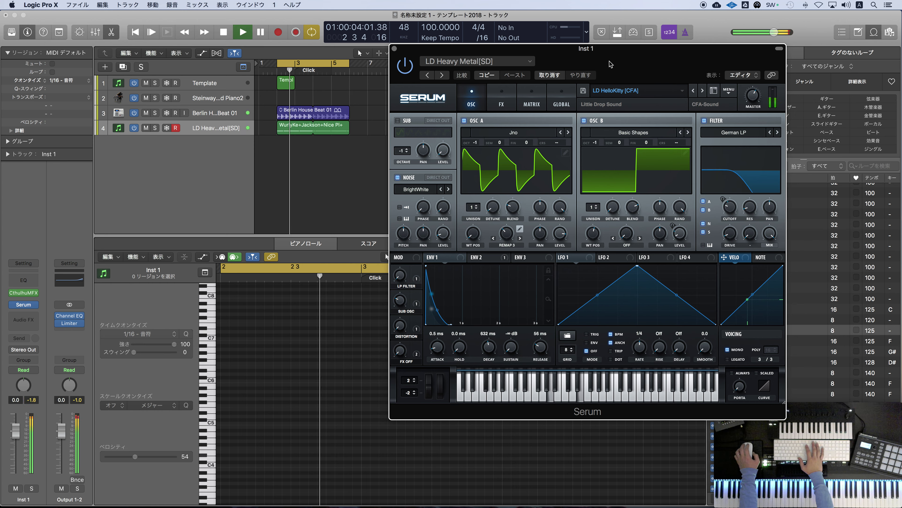
{"action": "left_click", "coordinate": [598, 62]}
{"action": "left_click_drag", "start_coordinate": [597, 62], "coordinate": [600, 86]}
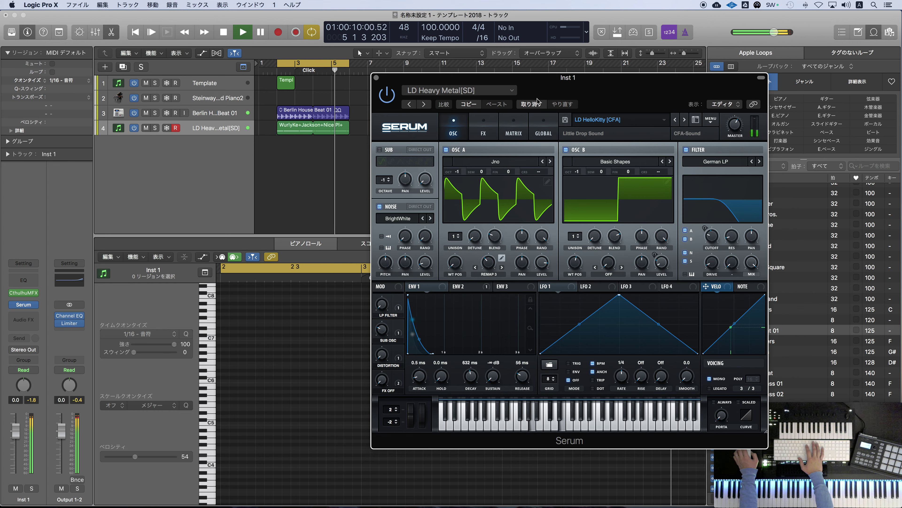
{"action": "key", "text": "space"}
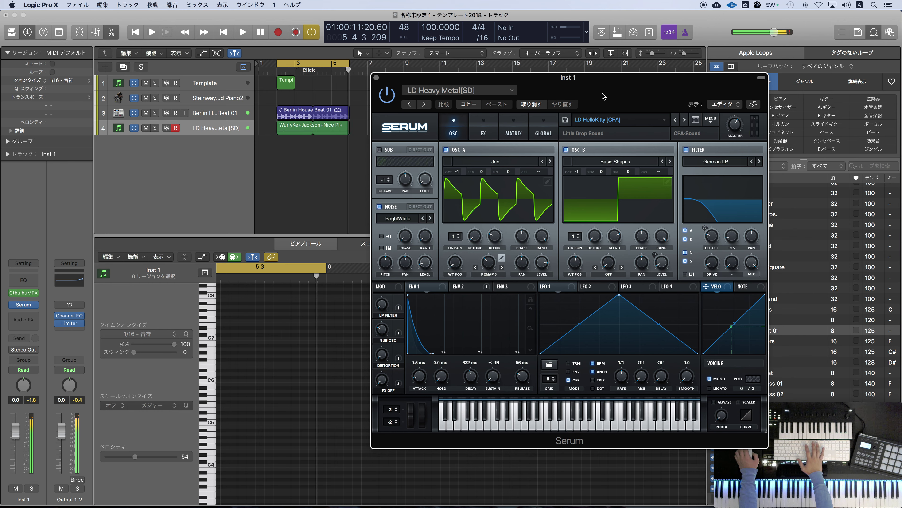
Look over Serum's preset categories and the Leads presets around LD HelloKitty [CFA], and close the plug-in window.
{"action": "left_click", "coordinate": [597, 121]}
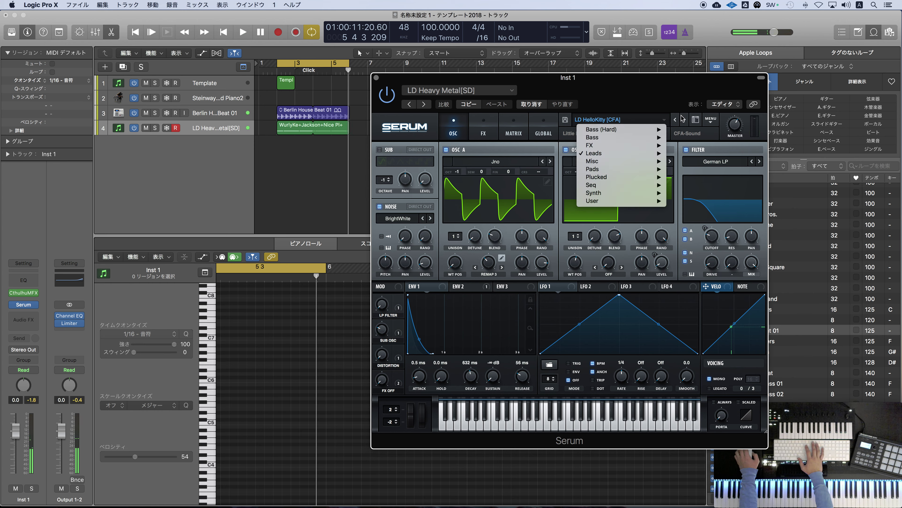
{"action": "left_click", "coordinate": [695, 120]}
{"action": "left_click", "coordinate": [695, 120]}
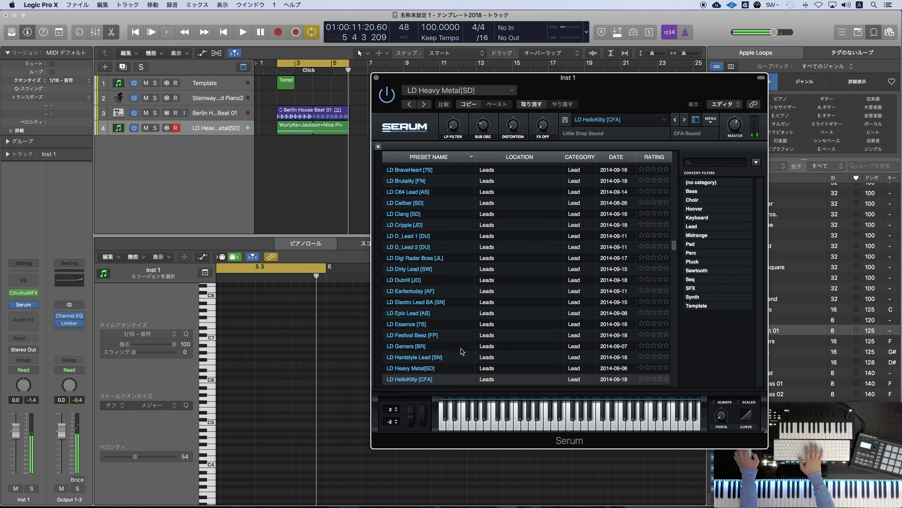
{"action": "scroll", "coordinate": [460, 352], "scroll_direction": "down", "scroll_amount": 1}
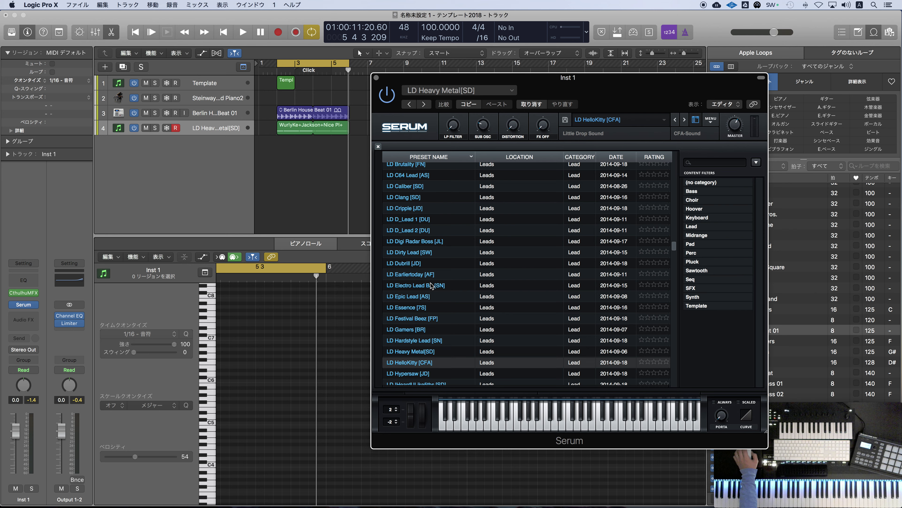
{"action": "left_click_drag", "start_coordinate": [610, 93], "coordinate": [613, 65]}
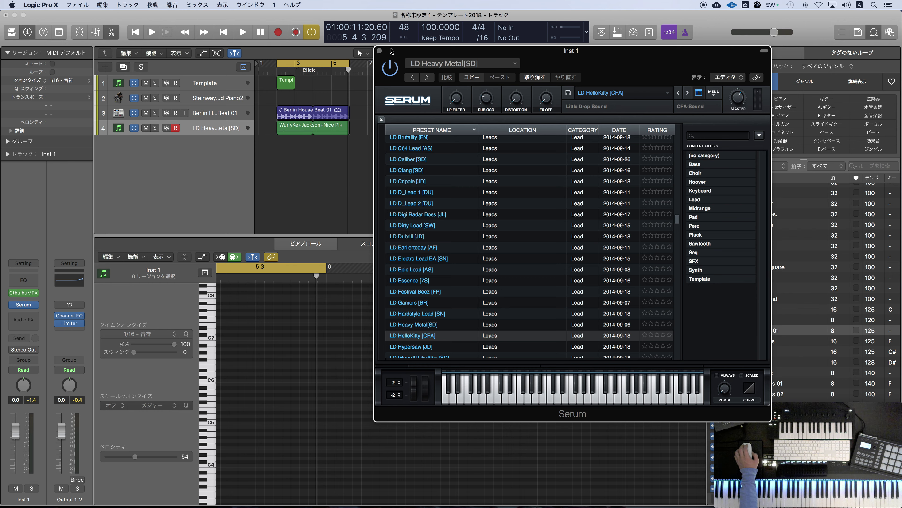
{"action": "left_click", "coordinate": [379, 51]}
Duplicate track 4 with its Serum setup and WurlyKe+Jackson+Nice Pi+ region, and mute the original track.
{"action": "left_click", "coordinate": [227, 128]}
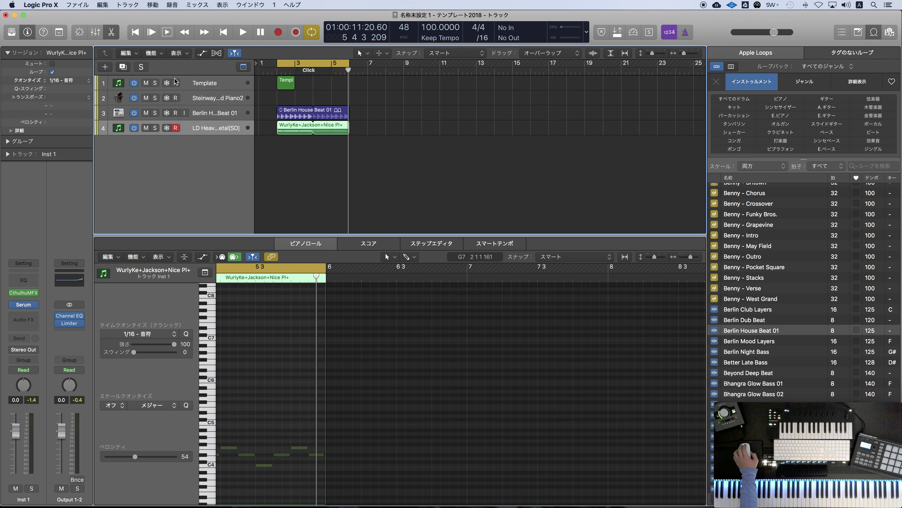
{"action": "left_click", "coordinate": [124, 67]}
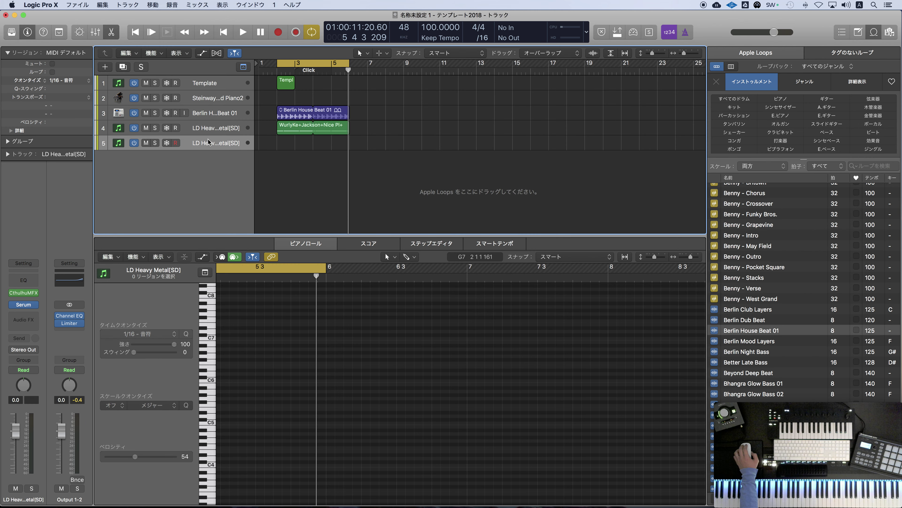
{"action": "left_click_drag", "start_coordinate": [298, 128], "coordinate": [236, 142]}
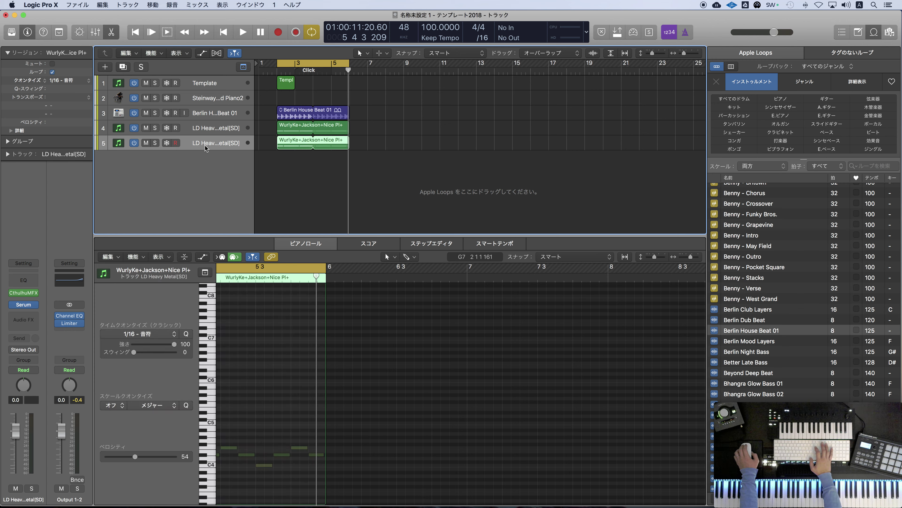
{"action": "left_click", "coordinate": [146, 128]}
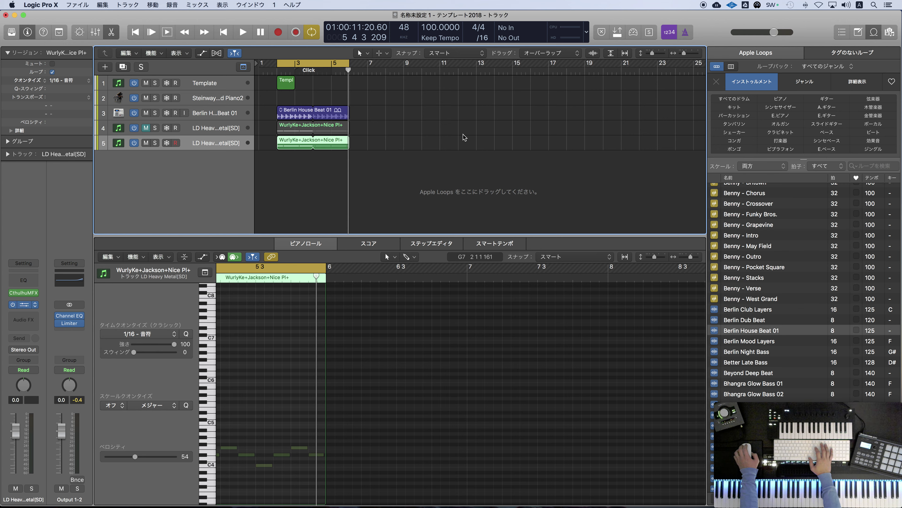
Open Serum on the duplicated track with its window clear of the regions, and select LD HelloKitty [CFA] in the preset browser.
{"action": "key", "text": "v"}
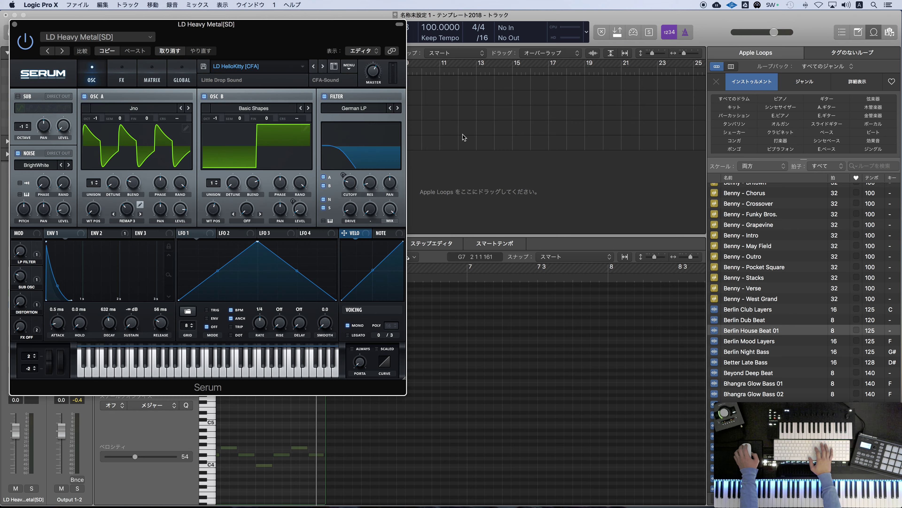
{"action": "left_click_drag", "start_coordinate": [316, 35], "coordinate": [697, 69]}
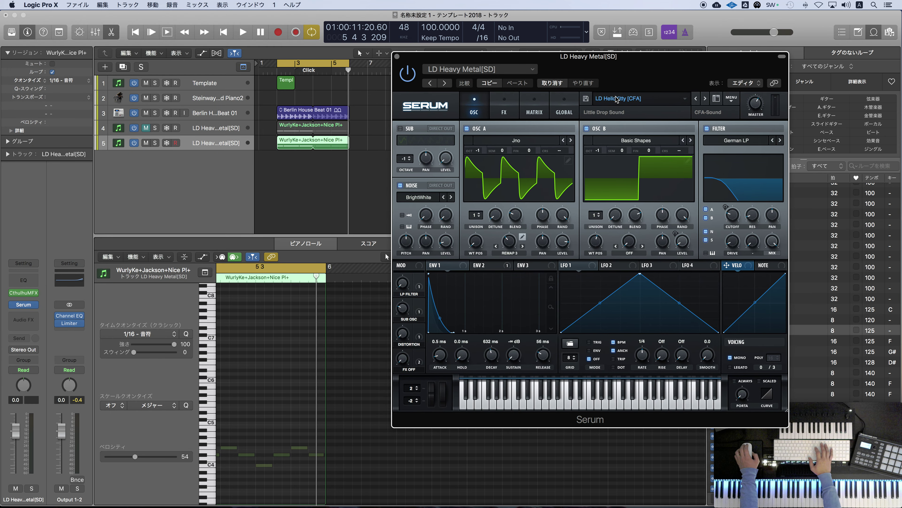
{"action": "left_click", "coordinate": [717, 99]}
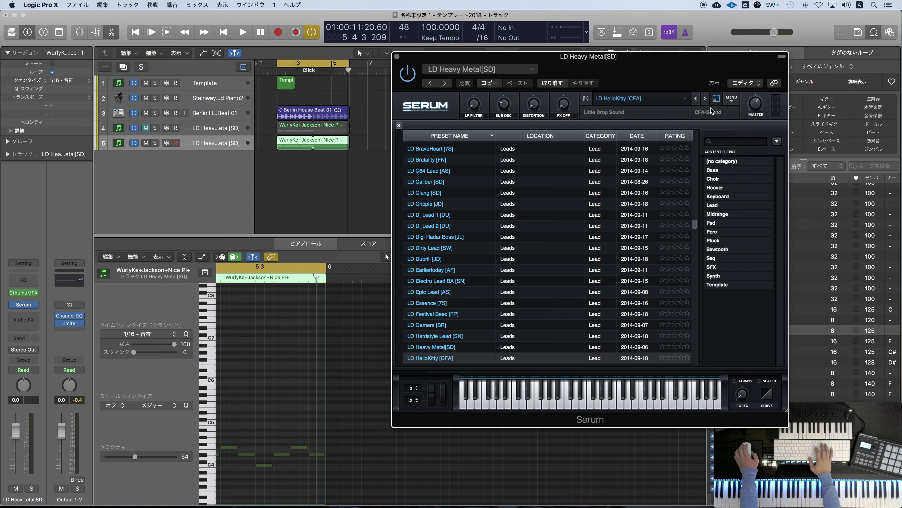
{"action": "left_click", "coordinate": [432, 359]}
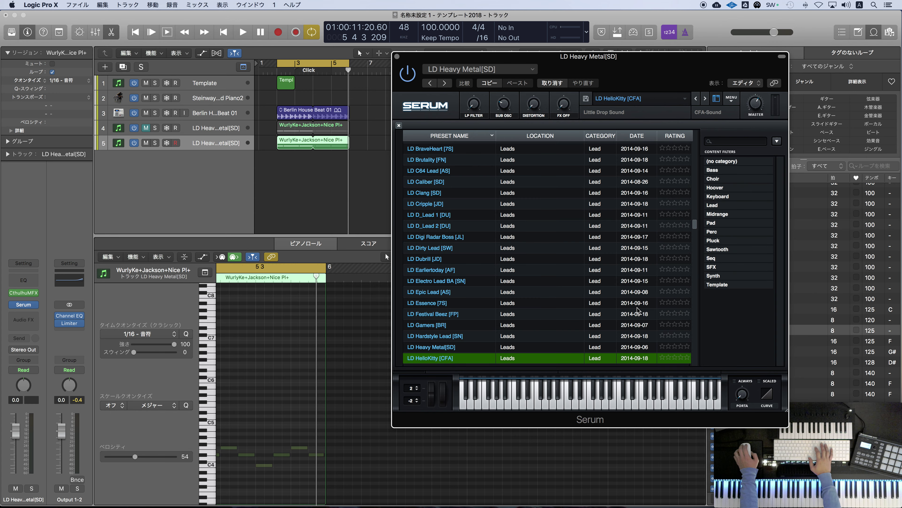
Generate several hybrid presets from the visible preset list while the looped section plays to audition each one.
{"action": "left_click", "coordinate": [777, 142]}
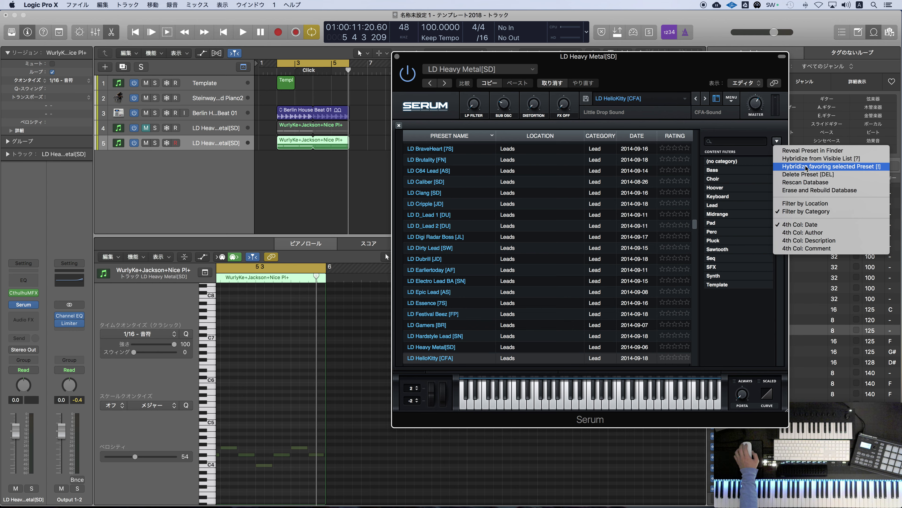
{"action": "left_click", "coordinate": [794, 161]}
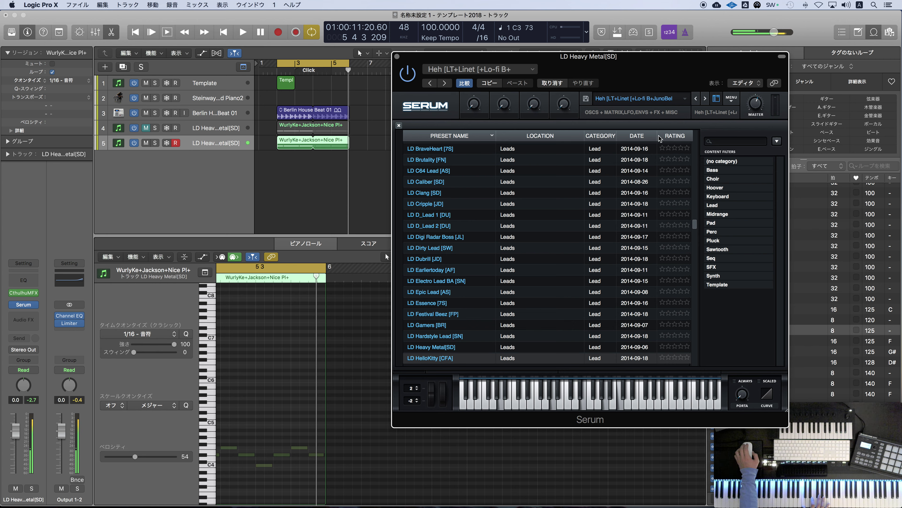
{"action": "key", "text": "space"}
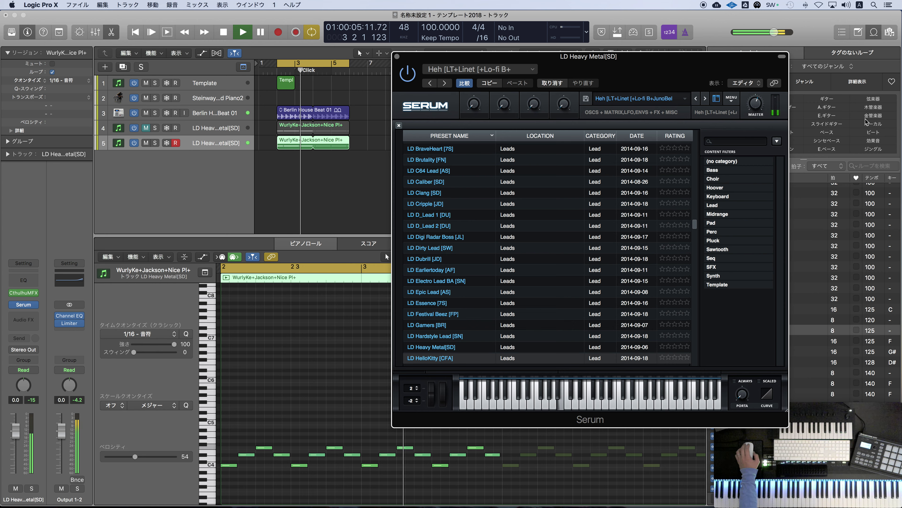
{"action": "left_click", "coordinate": [777, 141]}
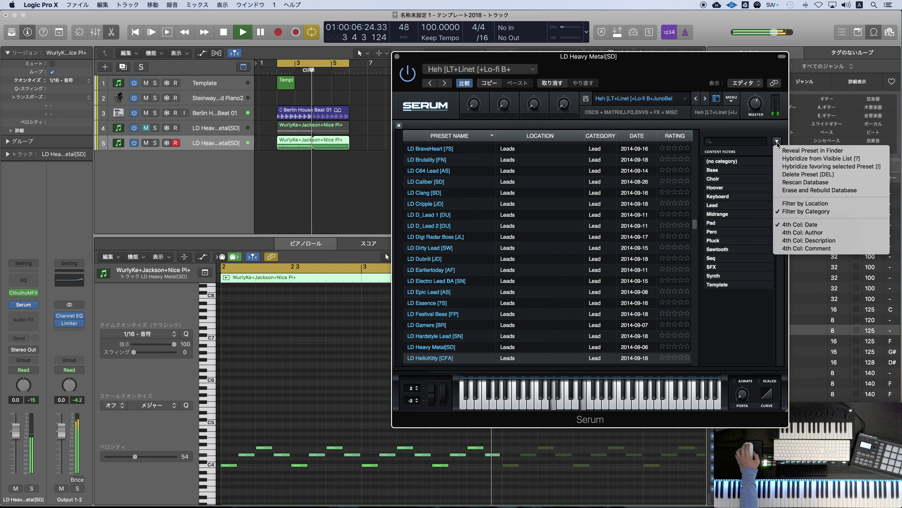
{"action": "left_click", "coordinate": [801, 158]}
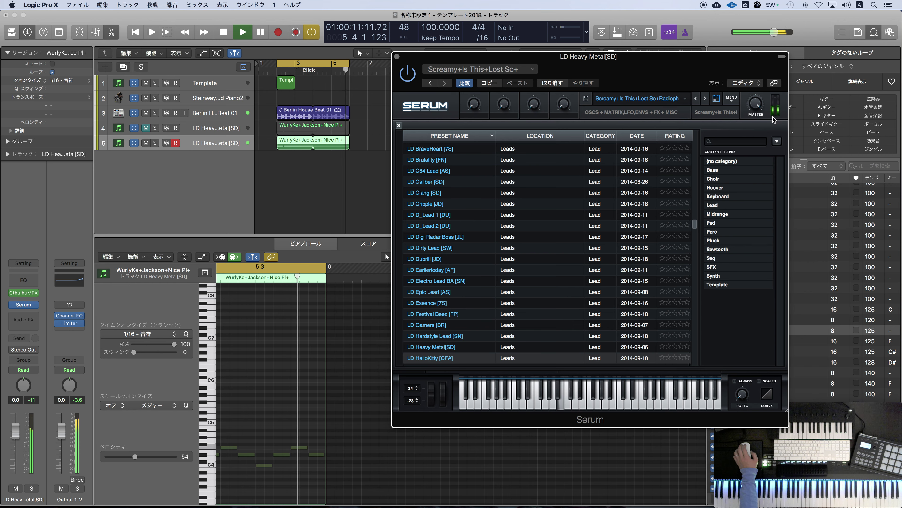
{"action": "left_click", "coordinate": [777, 141]}
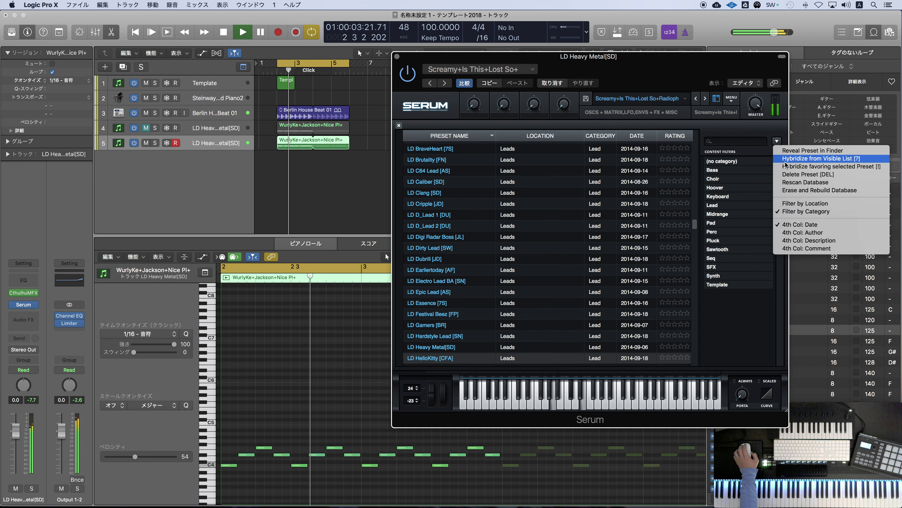
{"action": "left_click", "coordinate": [786, 159]}
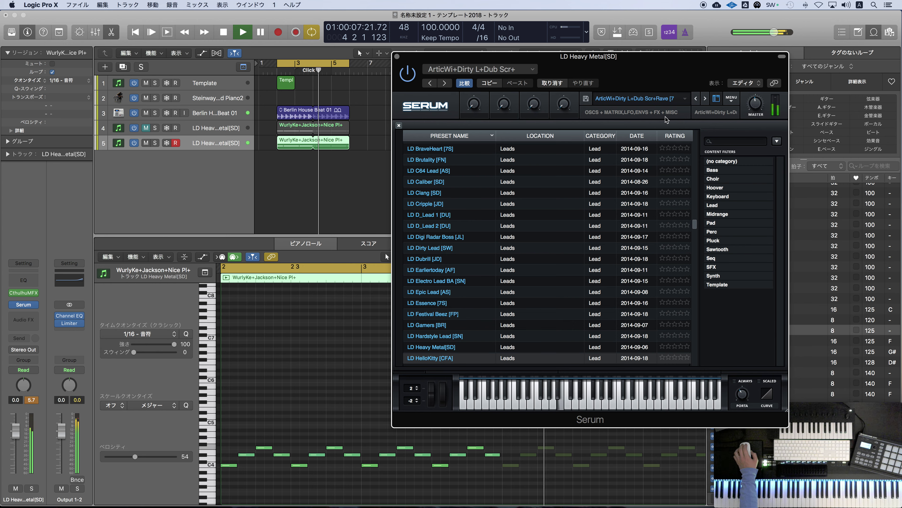
{"action": "left_click", "coordinate": [778, 141]}
{"action": "left_click", "coordinate": [784, 158]}
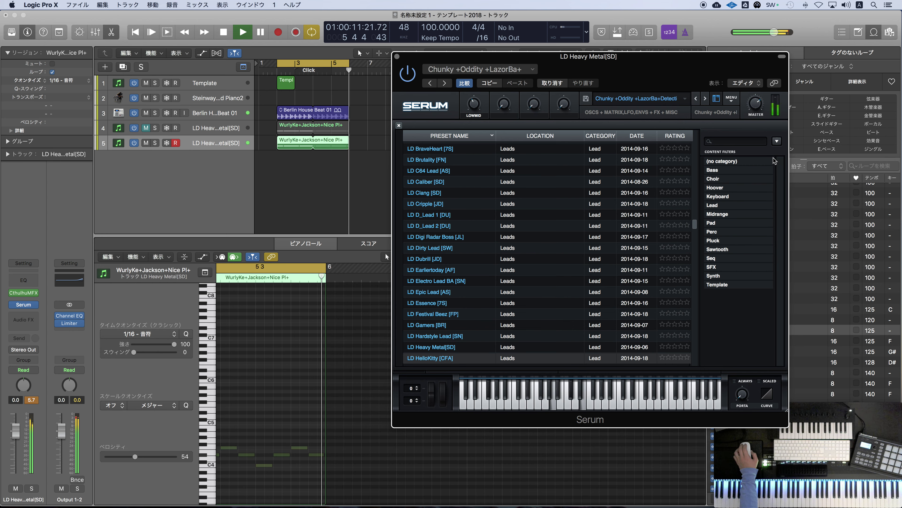
{"action": "left_click", "coordinate": [778, 141]}
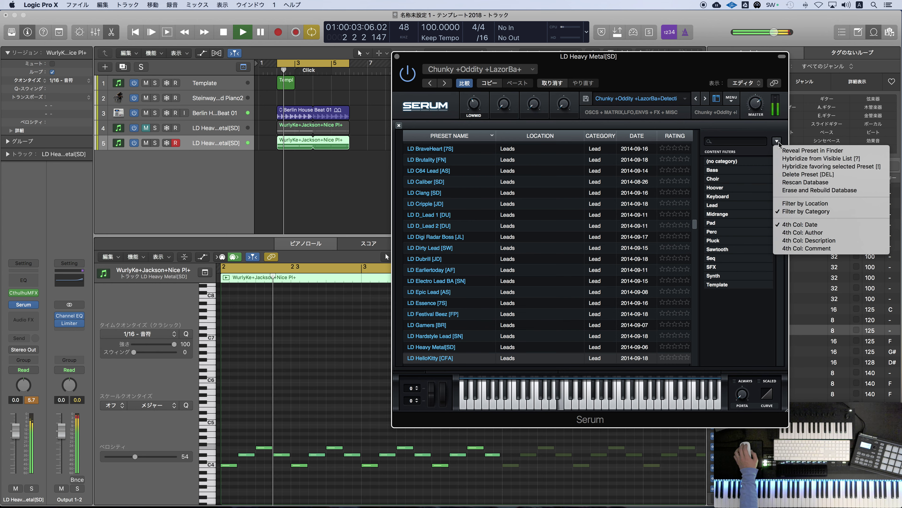
{"action": "left_click", "coordinate": [782, 160]}
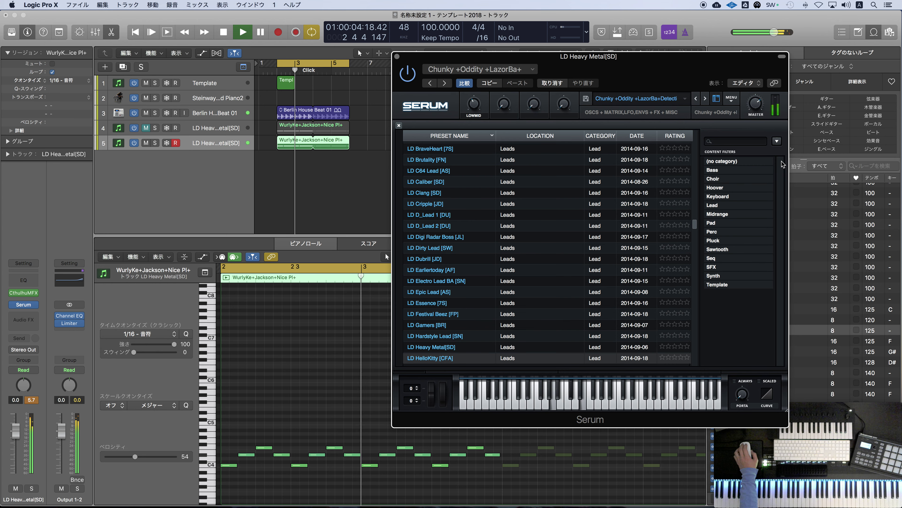
Generate several hybrids favoring the selected LD HelloKitty [CFA] preset, and play the loop to audition them.
{"action": "left_click", "coordinate": [777, 141]}
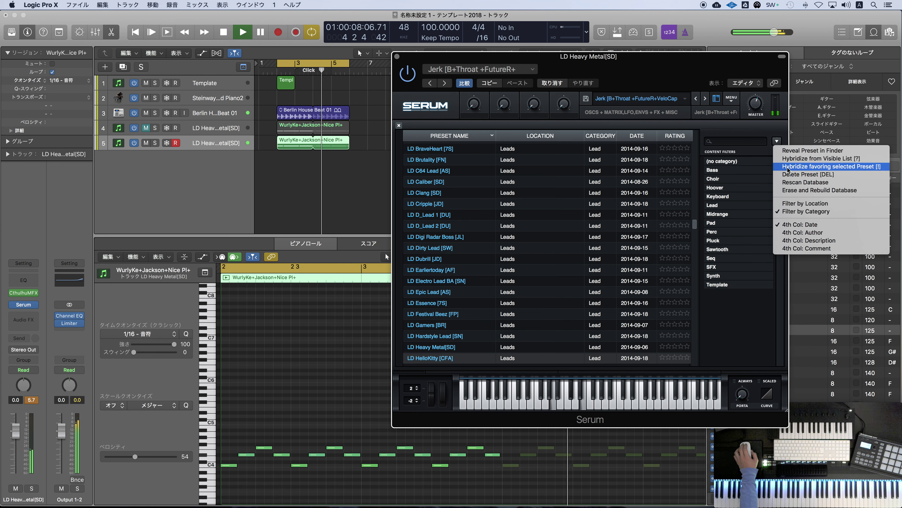
{"action": "left_click", "coordinate": [787, 167]}
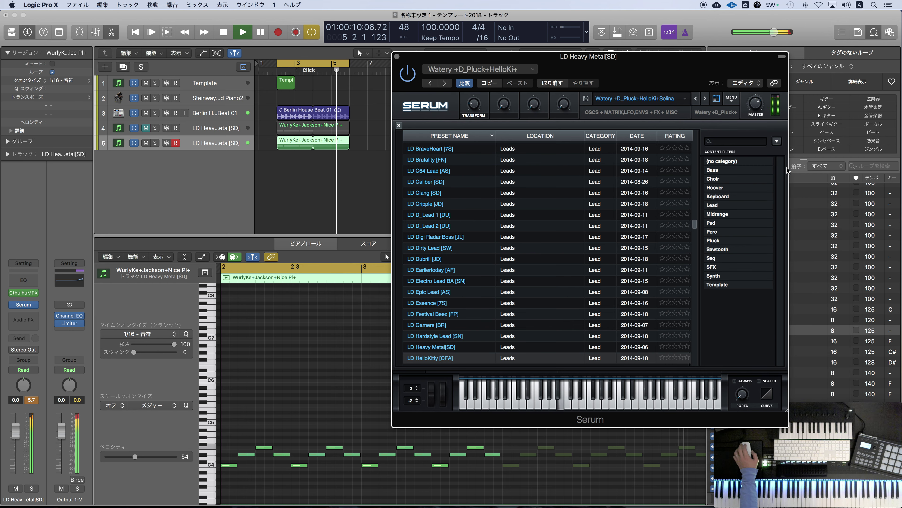
{"action": "left_click", "coordinate": [777, 142]}
{"action": "left_click", "coordinate": [784, 167]}
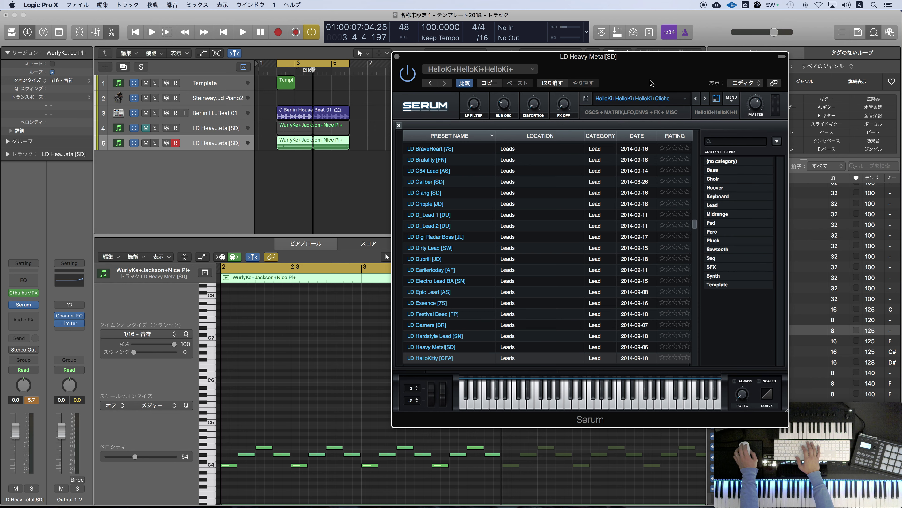
{"action": "left_click_drag", "start_coordinate": [653, 84], "coordinate": [639, 105]}
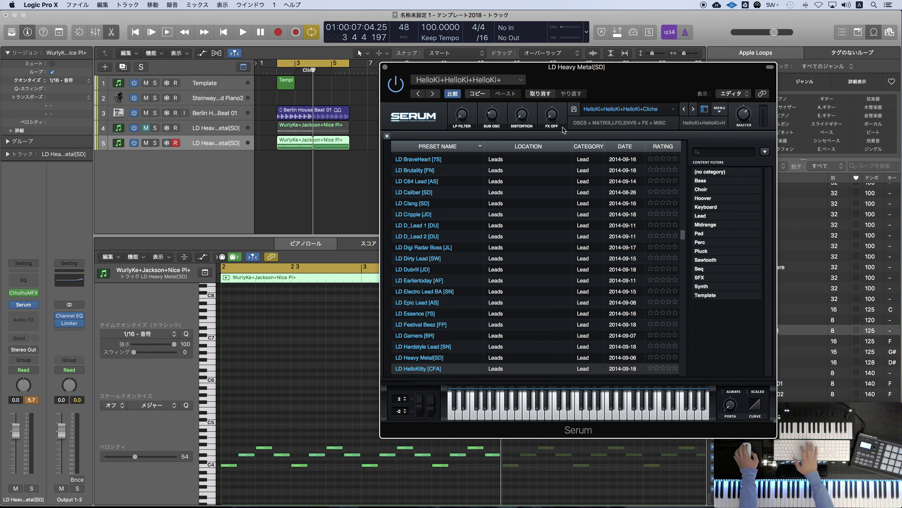
{"action": "key", "text": "space"}
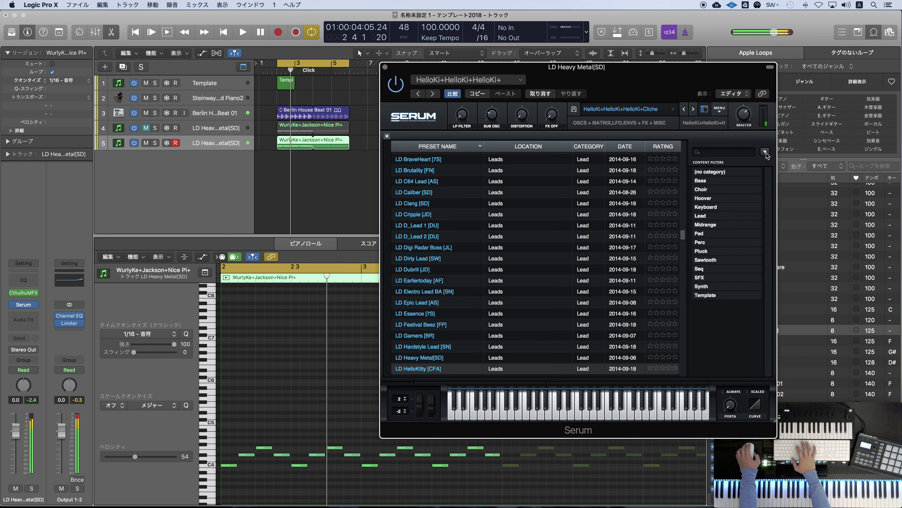
{"action": "left_click", "coordinate": [766, 152]}
{"action": "left_click", "coordinate": [767, 158]}
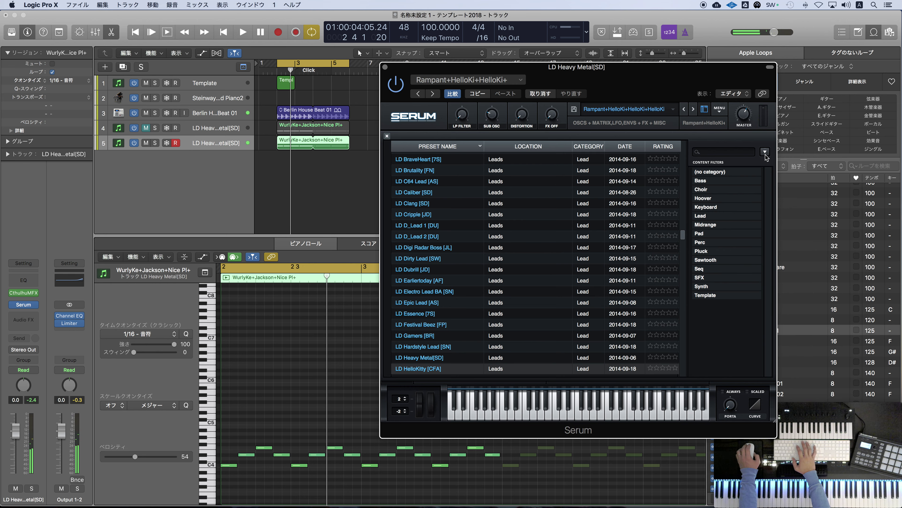
{"action": "key", "text": "space"}
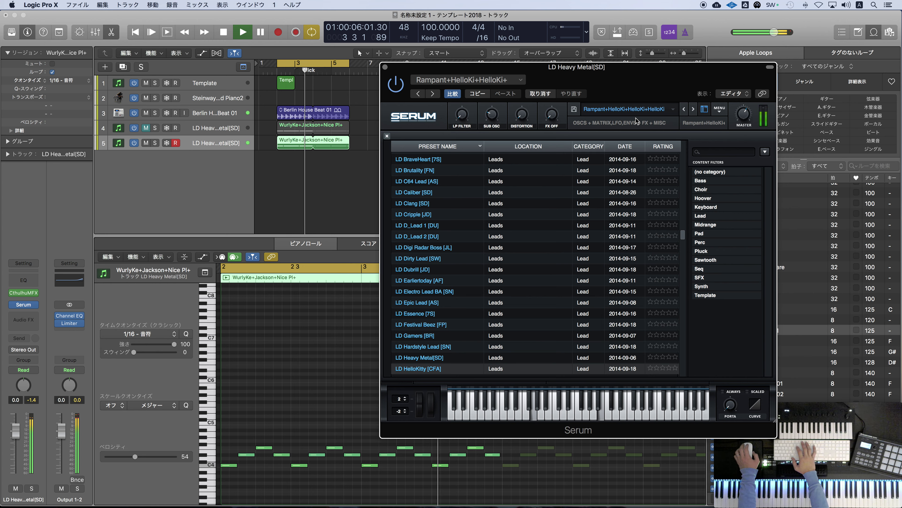
{"action": "key", "text": "space"}
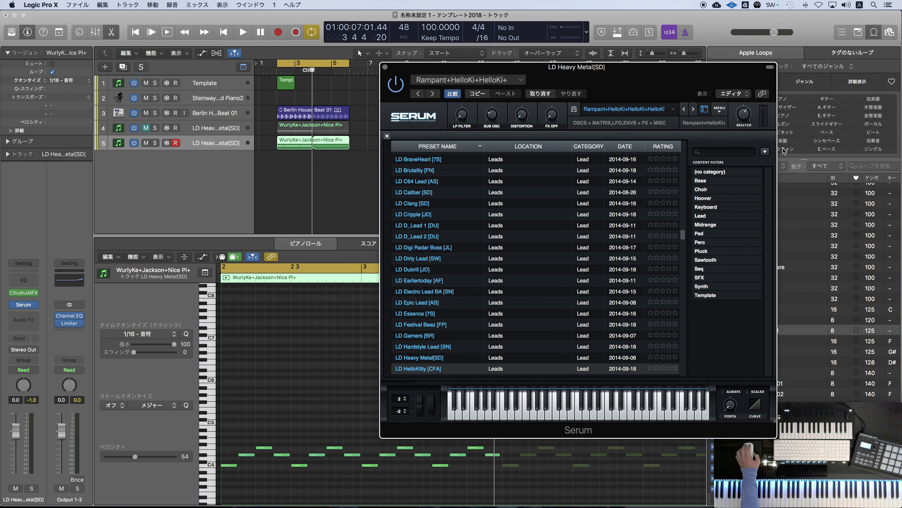
{"action": "left_click", "coordinate": [765, 152]}
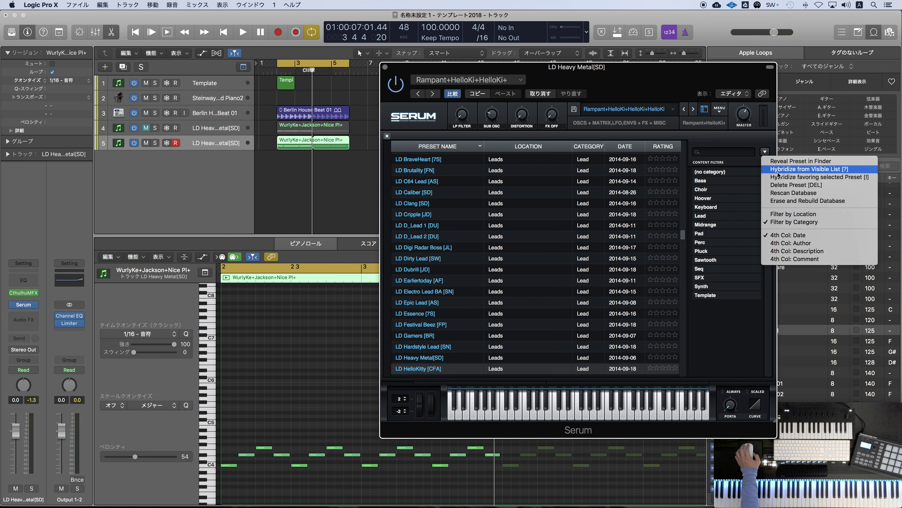
{"action": "left_click", "coordinate": [765, 151]}
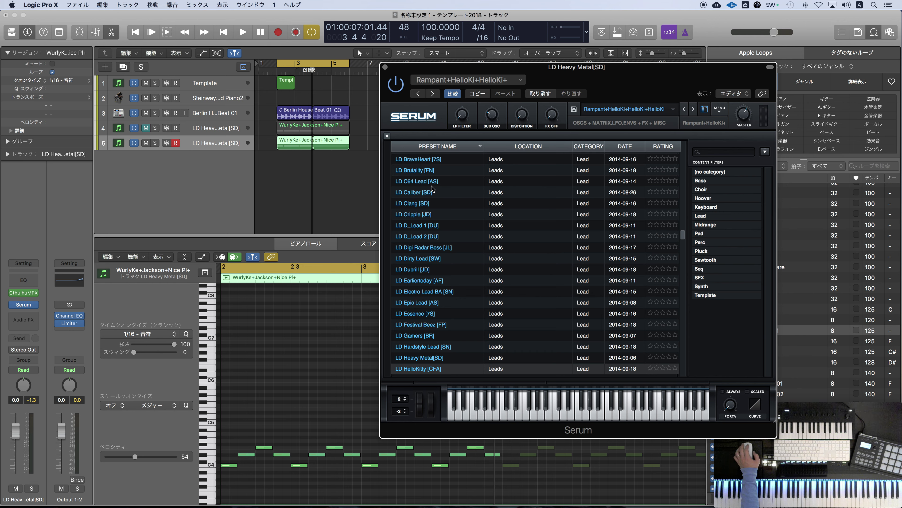
Solo the Berlin House Beat with track 5, switch the lead solo to track 4 to compare sounds, and close Serum.
{"action": "key", "text": "space"}
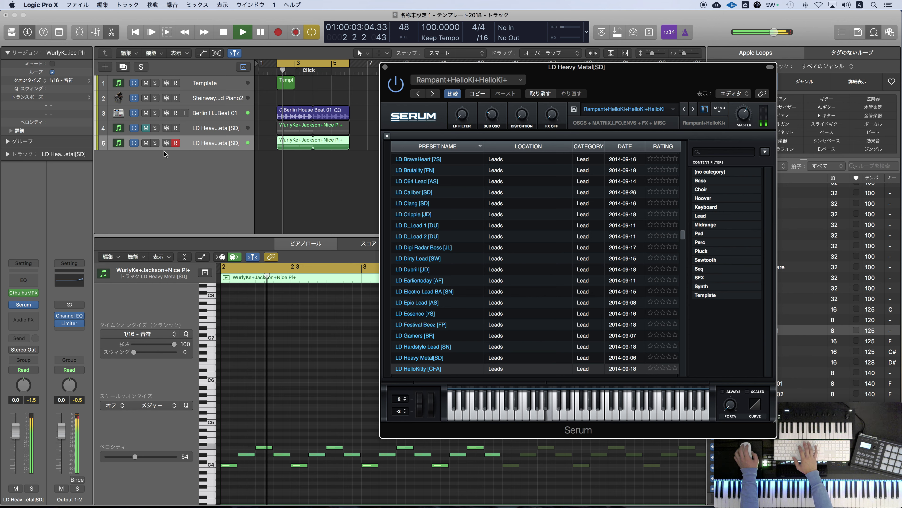
{"action": "left_click", "coordinate": [155, 143]}
{"action": "left_click", "coordinate": [155, 113]}
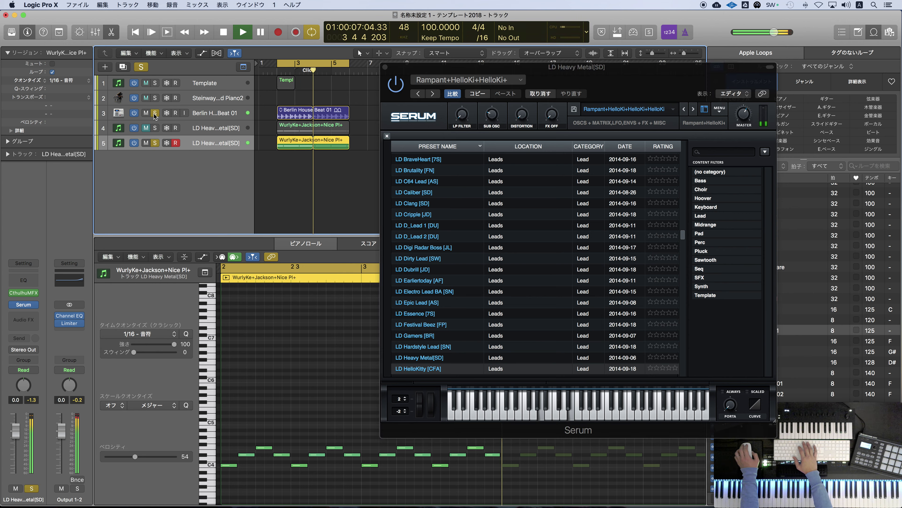
{"action": "left_click", "coordinate": [155, 143]}
{"action": "left_click", "coordinate": [155, 127]}
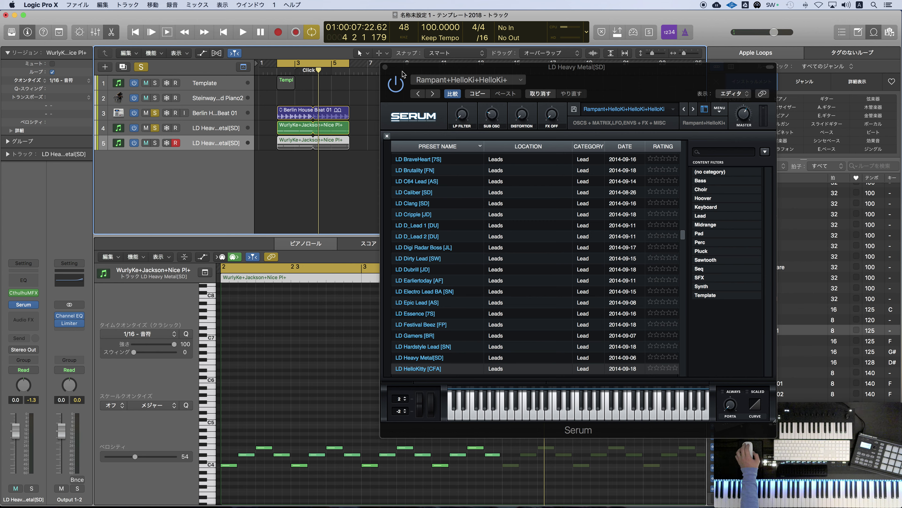
{"action": "left_click", "coordinate": [385, 68]}
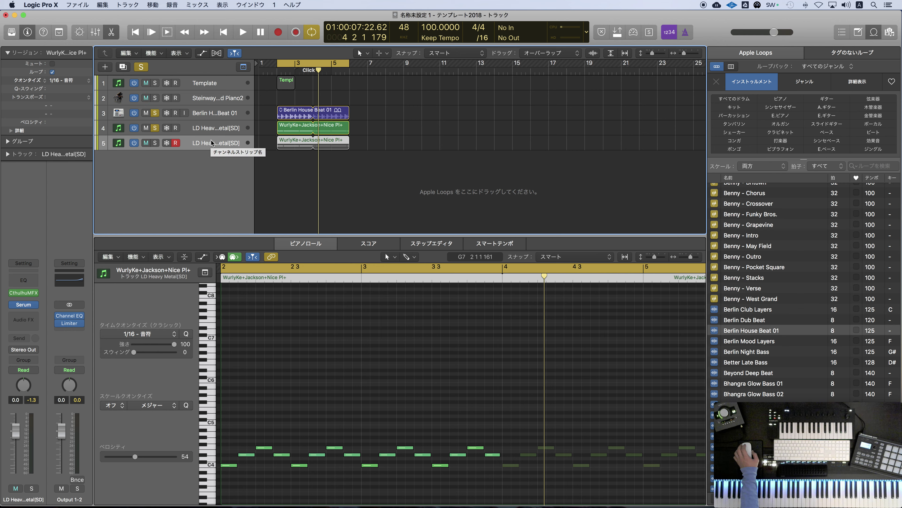
Play the loop, moving the lead solo from track 4 to track 5 to compare the original and hybrid sounds.
{"action": "mouse_move", "coordinate": [25, 305]}
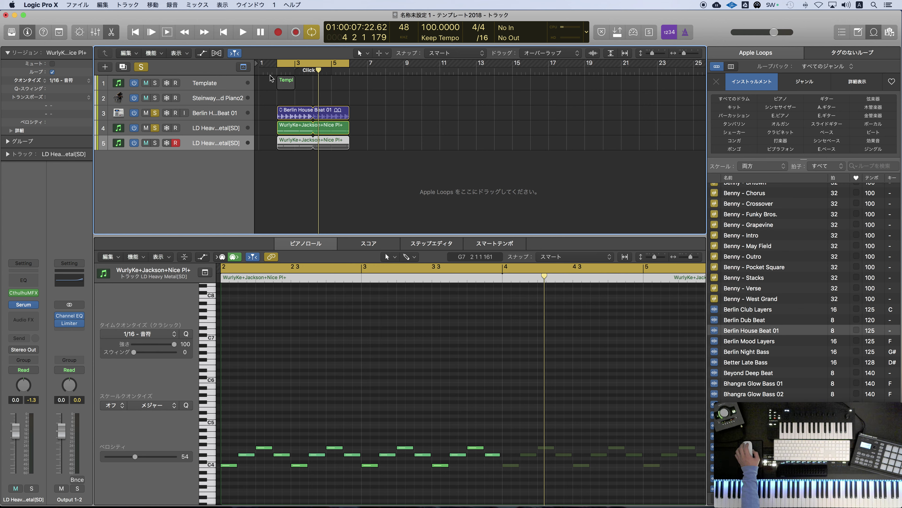
{"action": "key", "text": "space"}
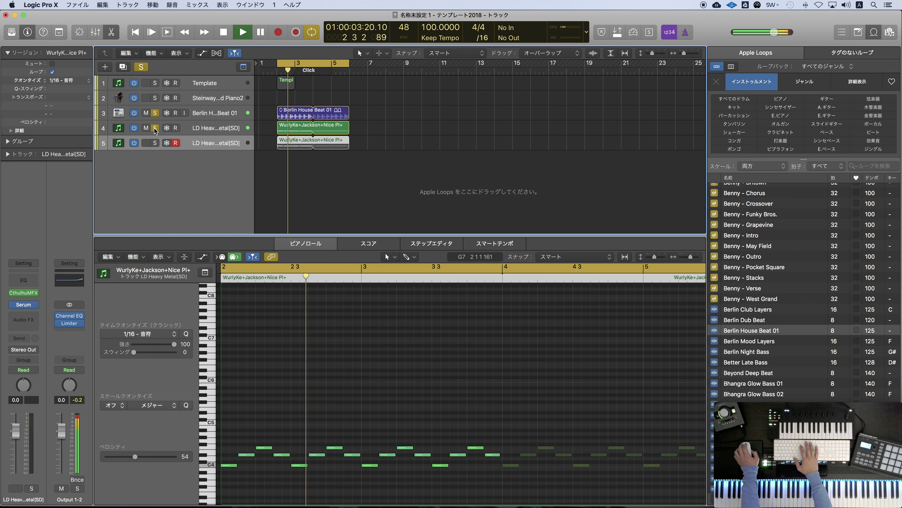
{"action": "left_click", "coordinate": [155, 128]}
{"action": "left_click", "coordinate": [155, 143]}
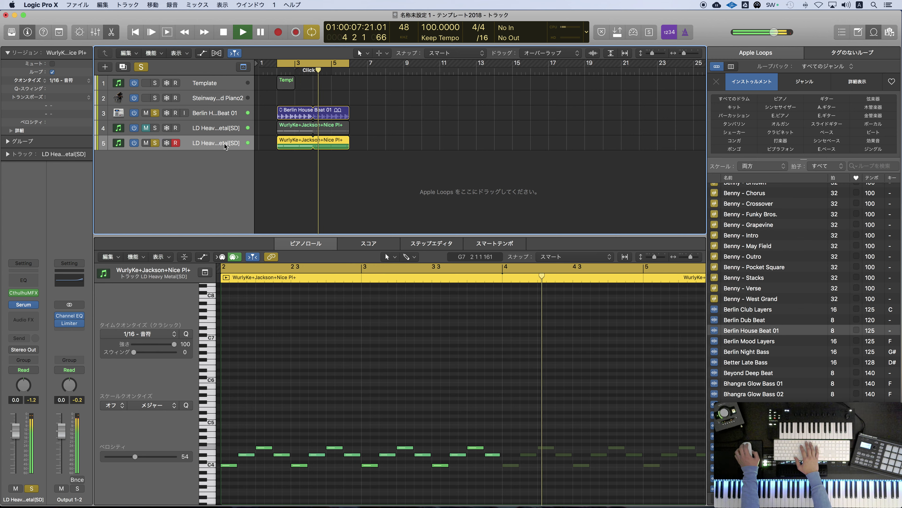
{"action": "key", "text": "space"}
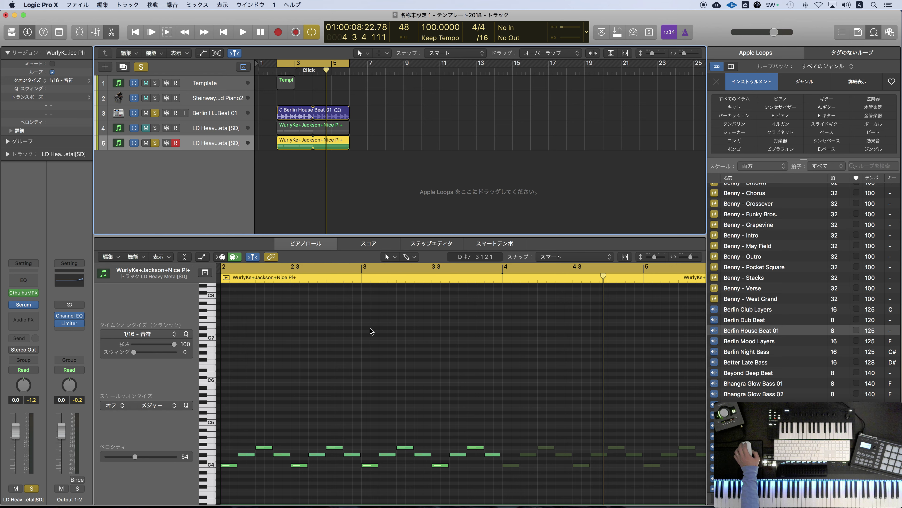
Open Serum on track 5, clear of the regions, and check its main menu without choosing a command.
{"action": "left_click", "coordinate": [24, 307]}
{"action": "left_click_drag", "start_coordinate": [629, 82], "coordinate": [601, 96]}
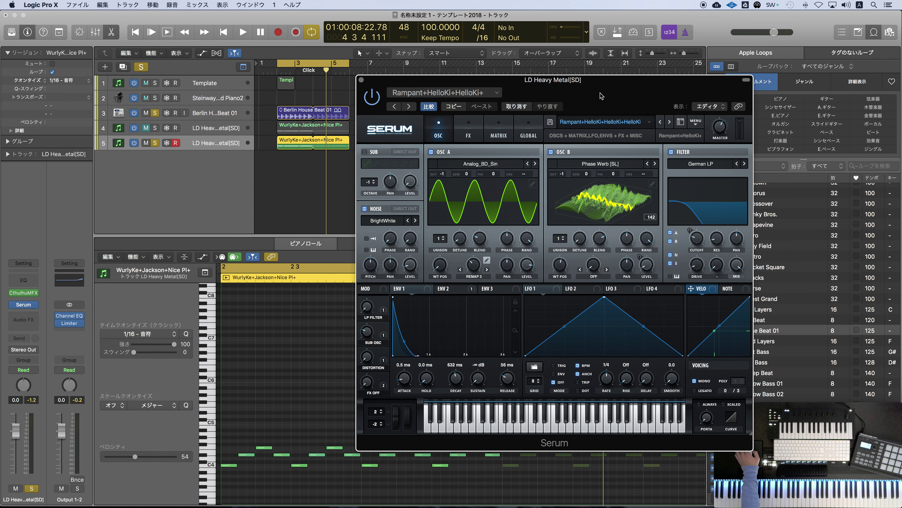
{"action": "left_click", "coordinate": [696, 122]}
{"action": "left_click", "coordinate": [658, 98]}
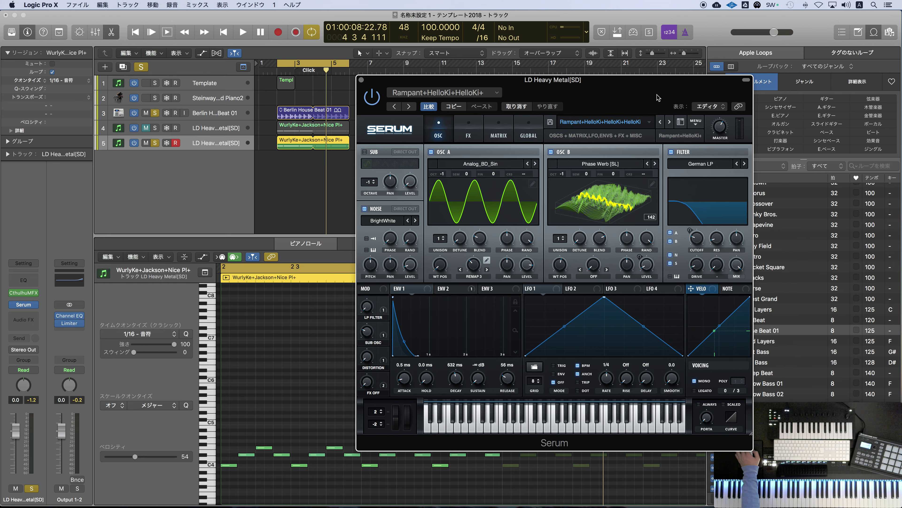